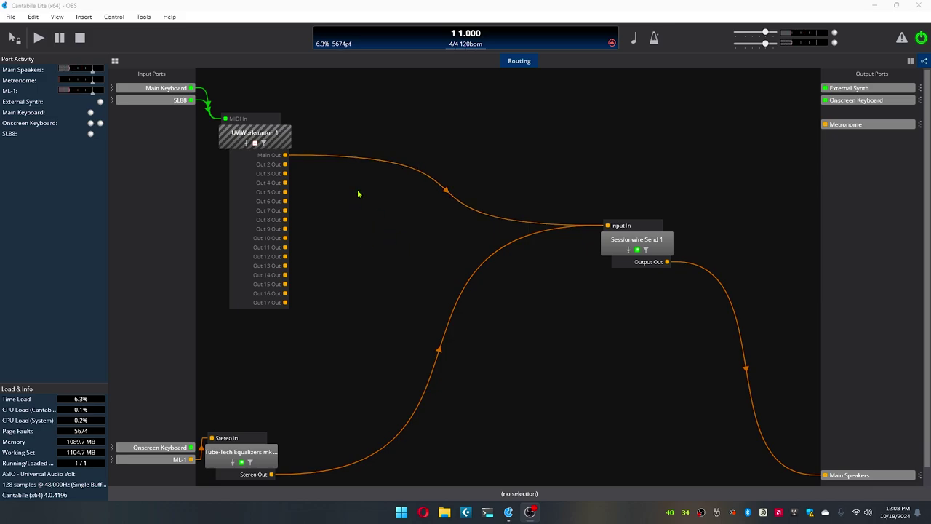
pyautogui.click(158, 93)
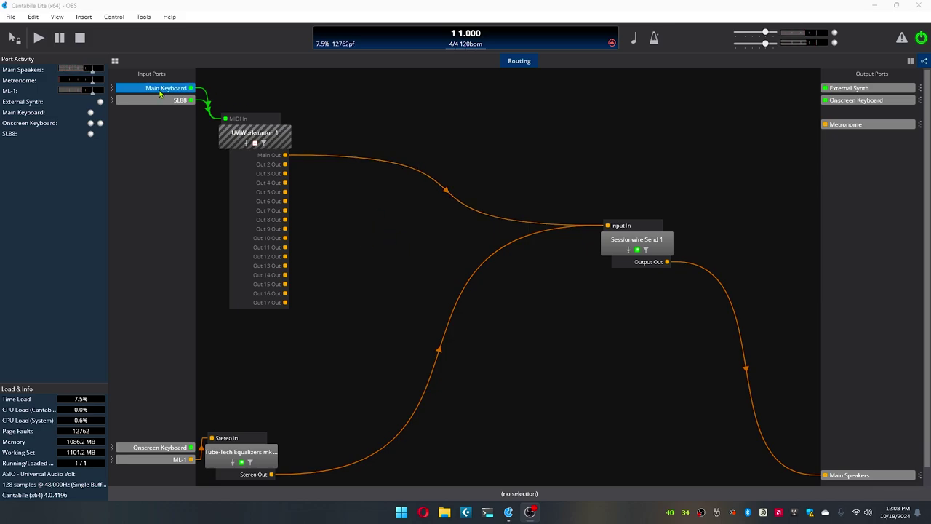
pyautogui.moveTo(160, 93); pyautogui.dragTo(172, 29)
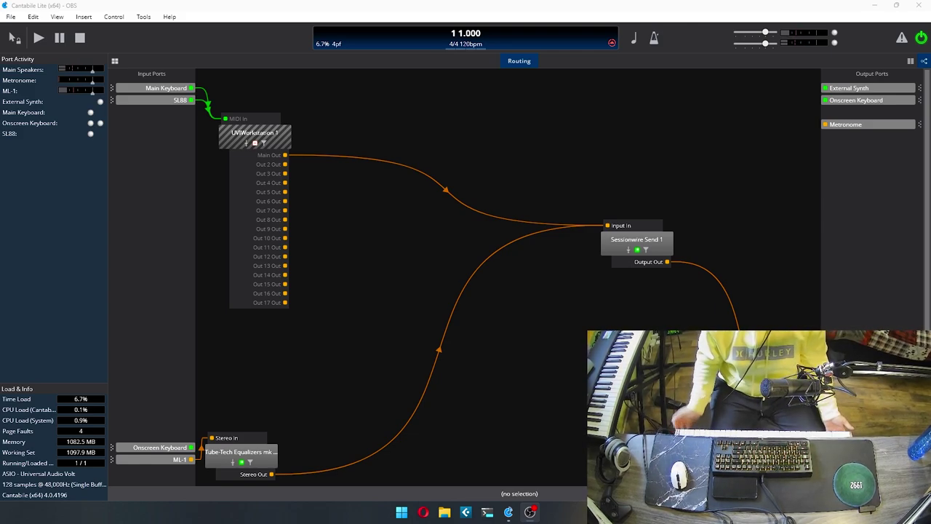
pyautogui.click(151, 101)
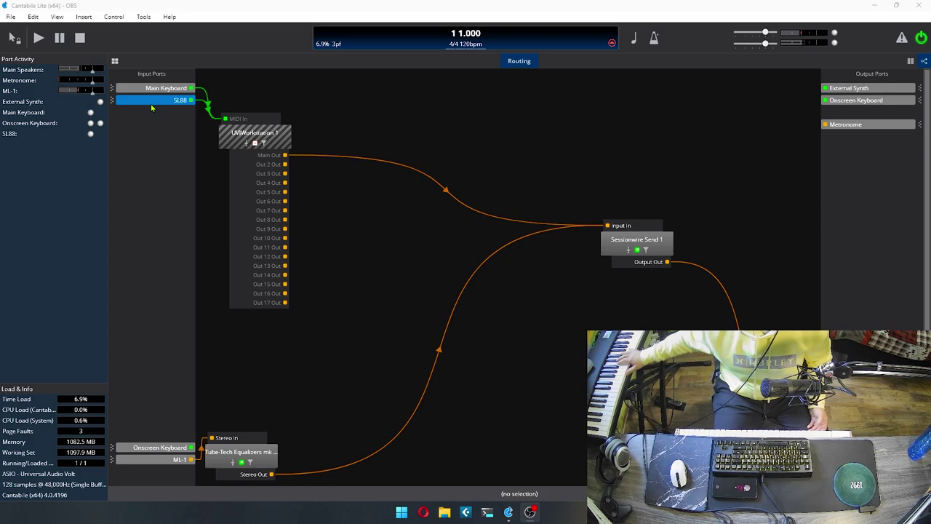
pyautogui.press('Escape')
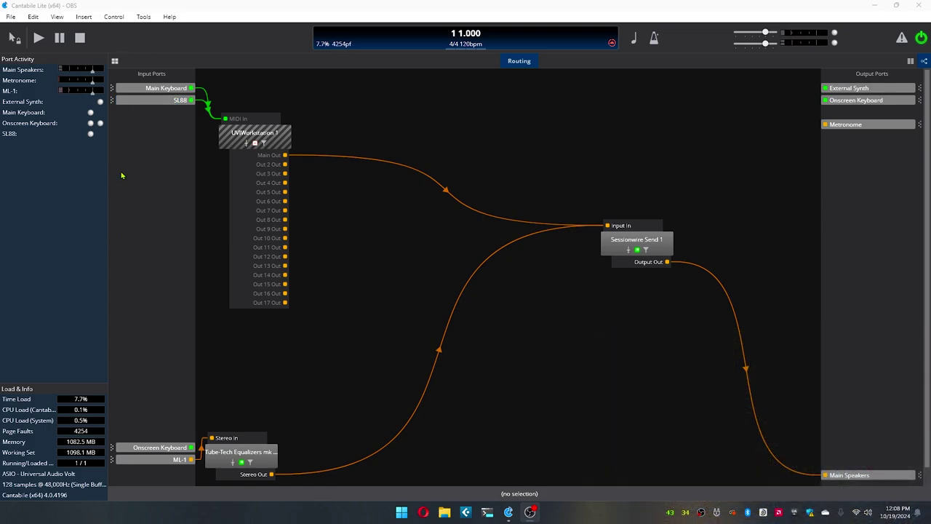
pyautogui.click(158, 448)
pyautogui.click(165, 461)
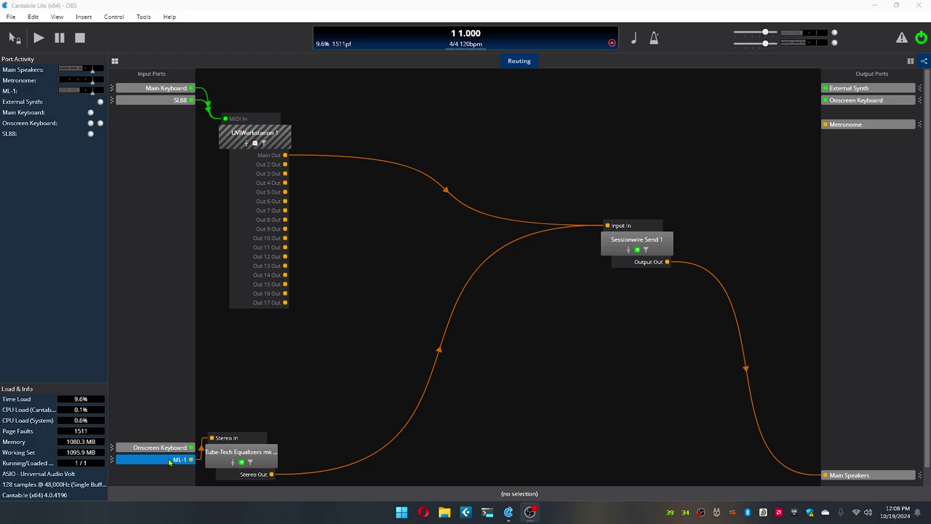
pyautogui.click(535, 348)
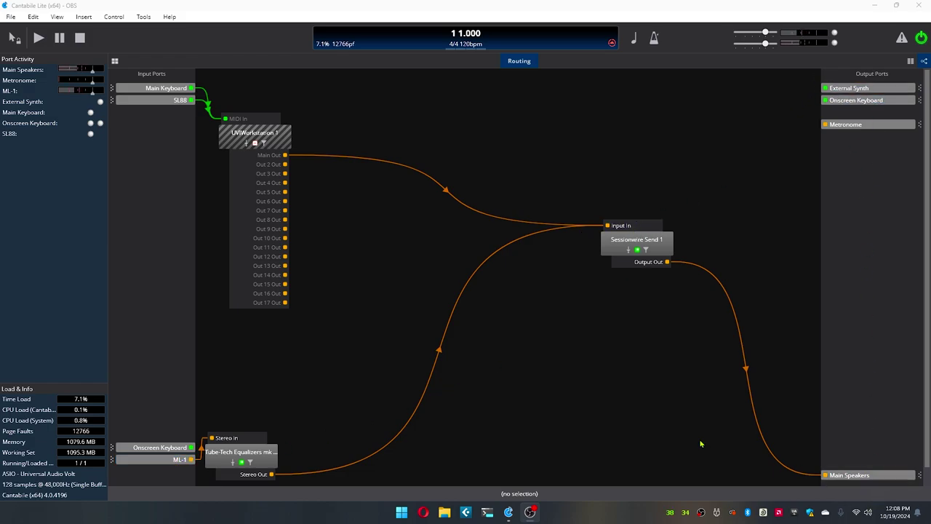
# Nudge UVIWorkstation 1 right, raise the Tube-Tech EQ node, then view and close its plugin window
pyautogui.moveTo(255, 133); pyautogui.dragTo(265, 133)
pyautogui.moveTo(275, 451); pyautogui.dragTo(356, 382)
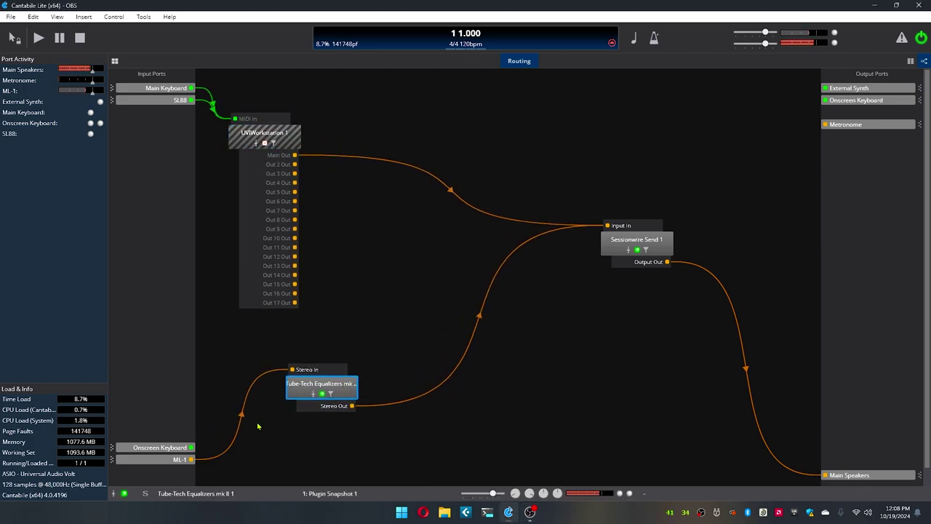
pyautogui.click(180, 460)
pyautogui.click(349, 386)
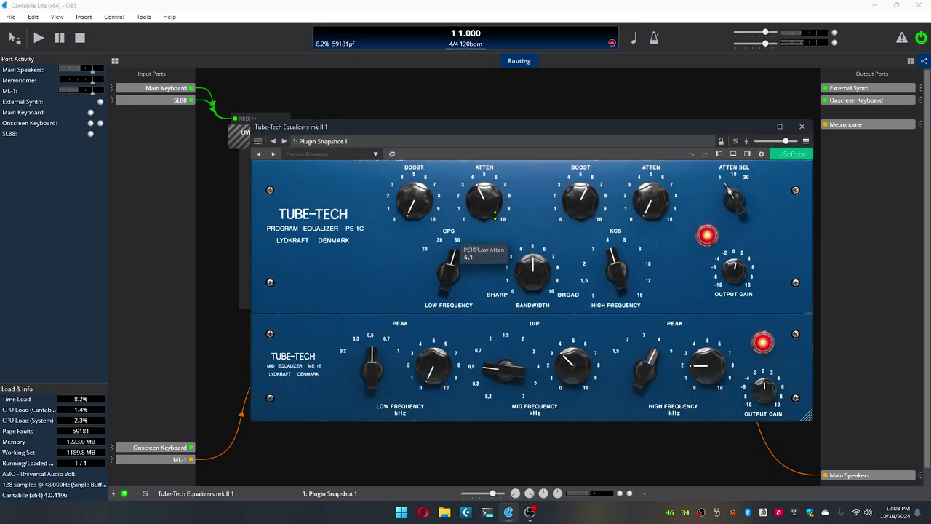
pyautogui.moveTo(610, 131); pyautogui.dragTo(564, 123)
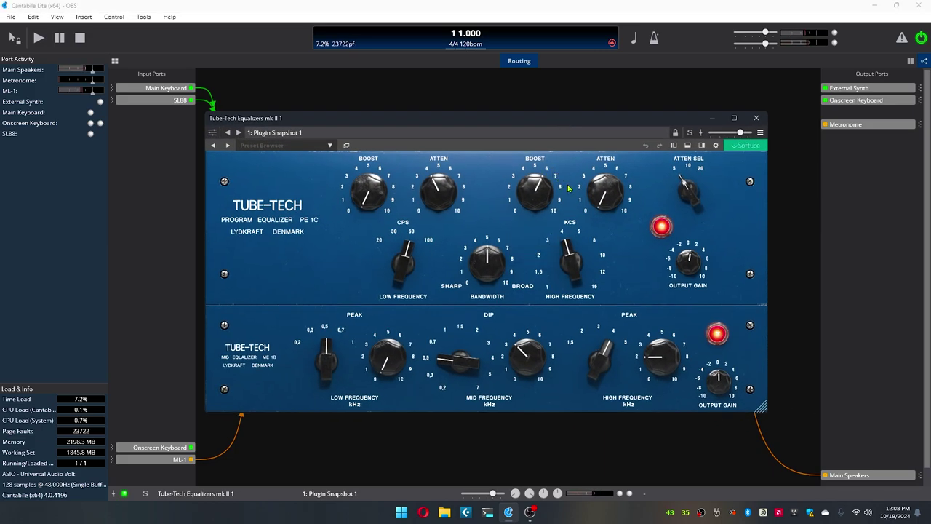
pyautogui.click(756, 117)
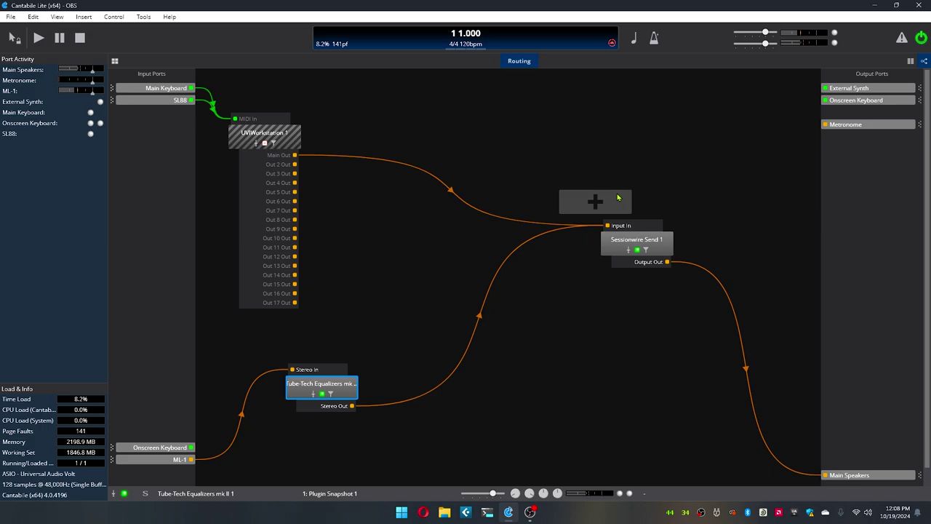
# Move Sessionwire Send 1 up and right, then view and close its plugin window
pyautogui.moveTo(645, 239); pyautogui.dragTo(660, 217)
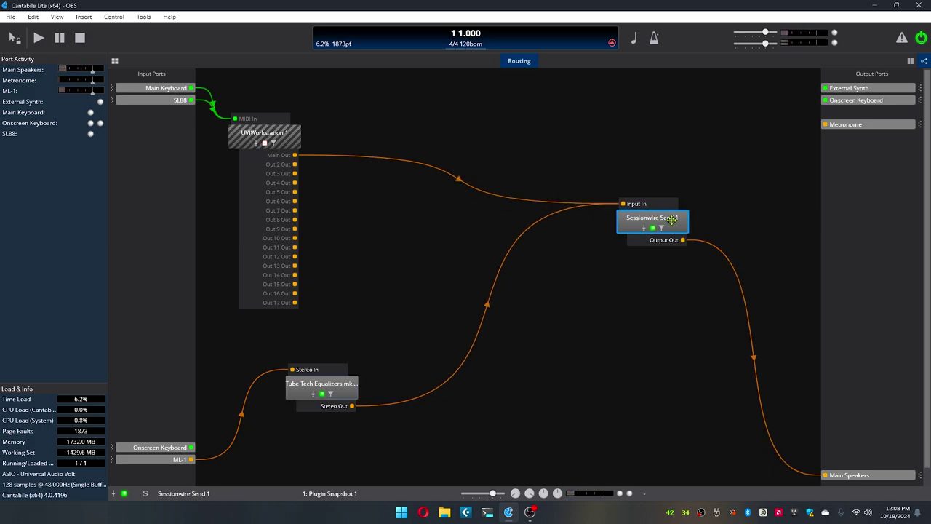
pyautogui.doubleClick(669, 221)
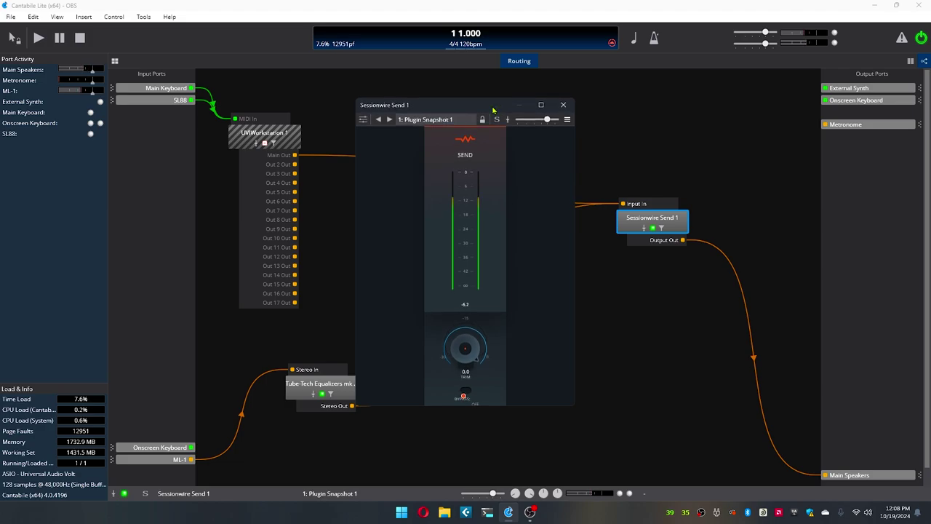
pyautogui.moveTo(502, 107); pyautogui.dragTo(525, 108)
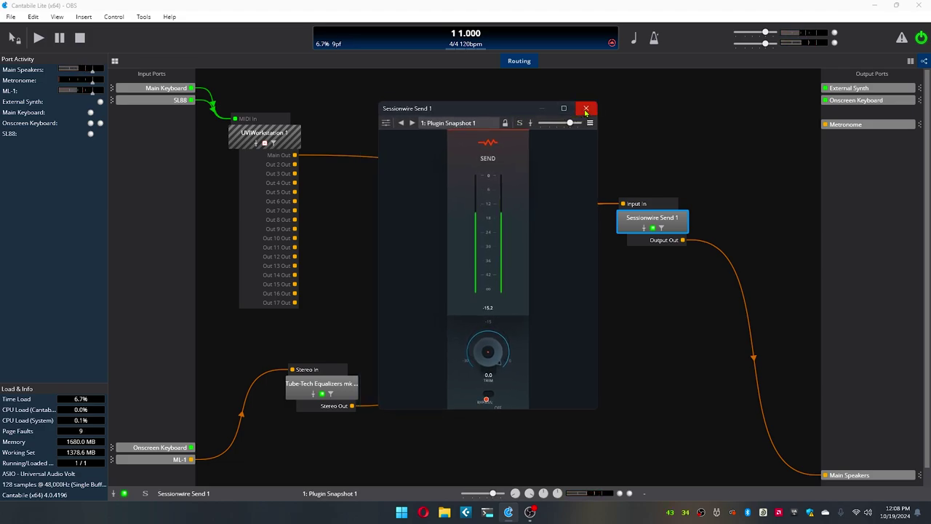
pyautogui.click(586, 110)
# Review the Windows Sound settings' LINE 1/2 outputs and INPUT 1/2 inputs, then close Settings
pyautogui.click(868, 515)
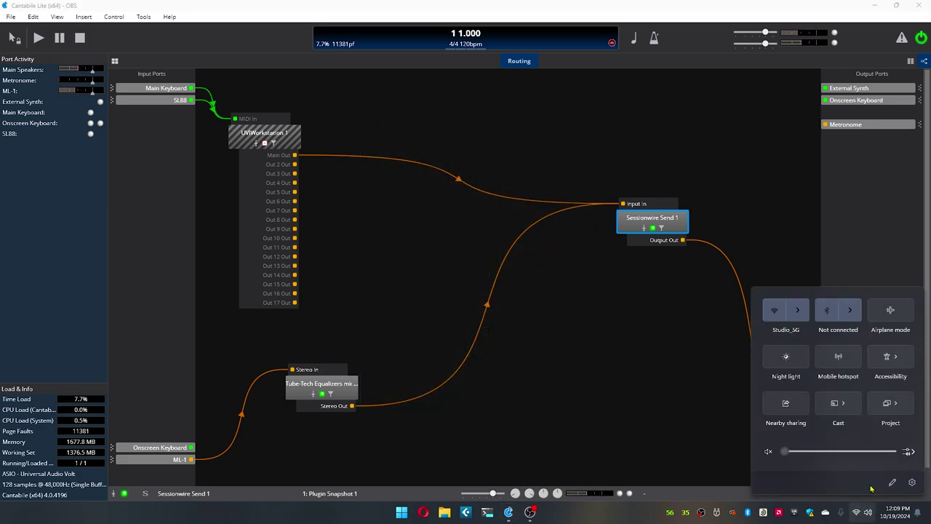
pyautogui.rightClick(869, 515)
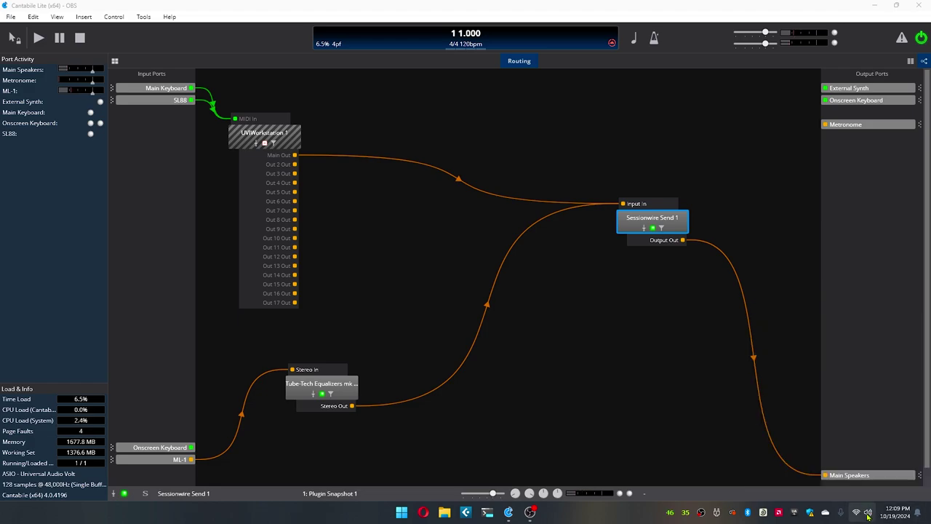
pyautogui.click(853, 487)
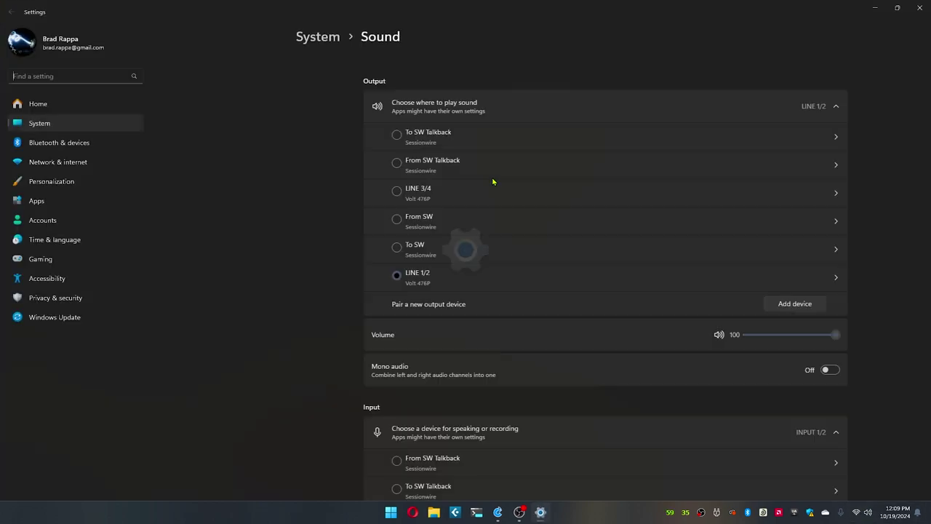
pyautogui.scroll(-2, 268, 252)
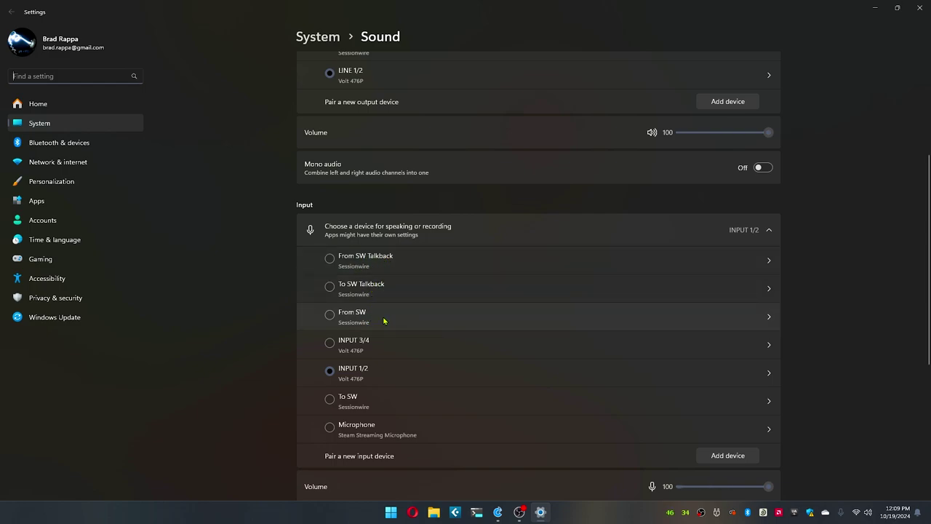
pyautogui.scroll(3, 428, 345)
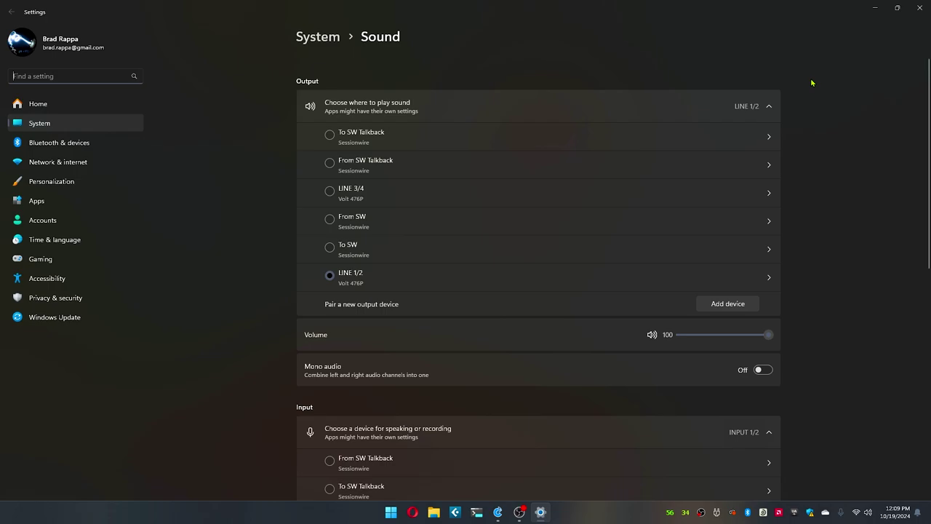
pyautogui.click(920, 7)
# Maximize OBS and open the DAW source's properties to check its To SW (Sessionwire) device
pyautogui.click(529, 512)
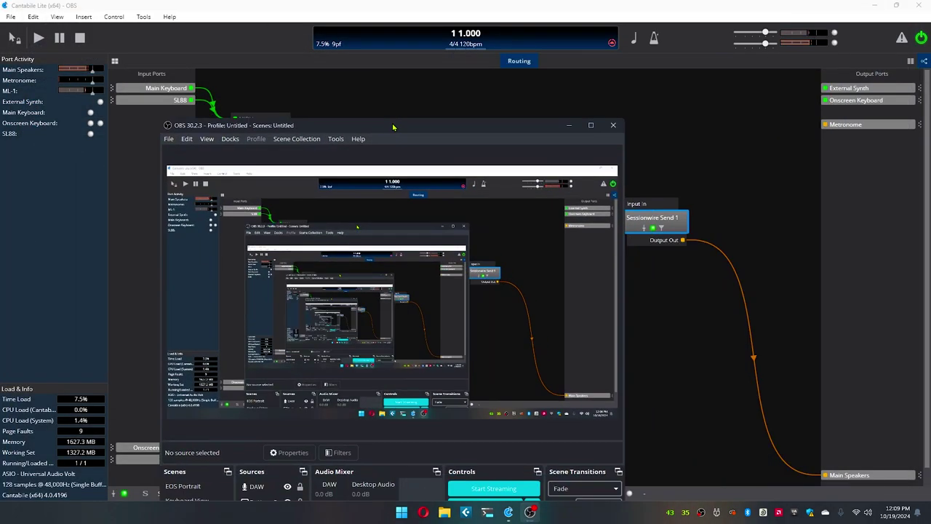
pyautogui.doubleClick(393, 128)
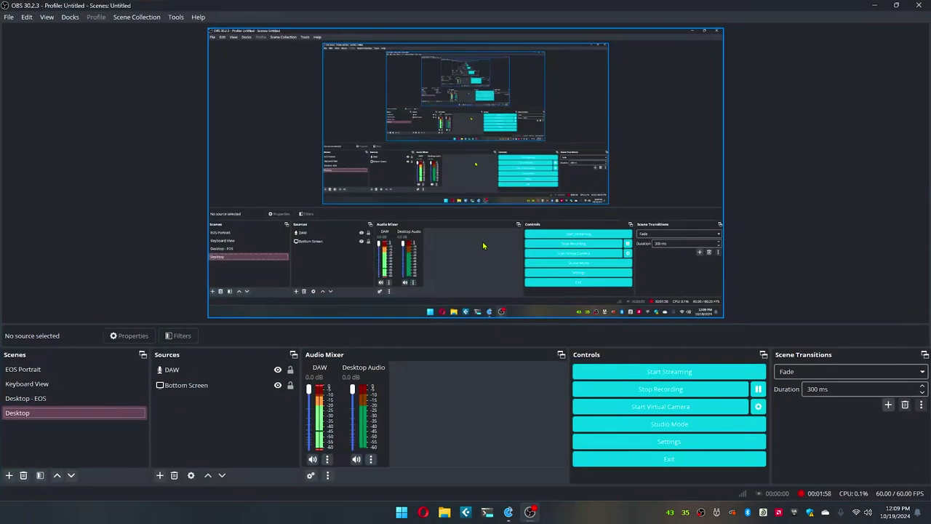
pyautogui.click(176, 388)
pyautogui.click(176, 372)
pyautogui.rightClick(176, 374)
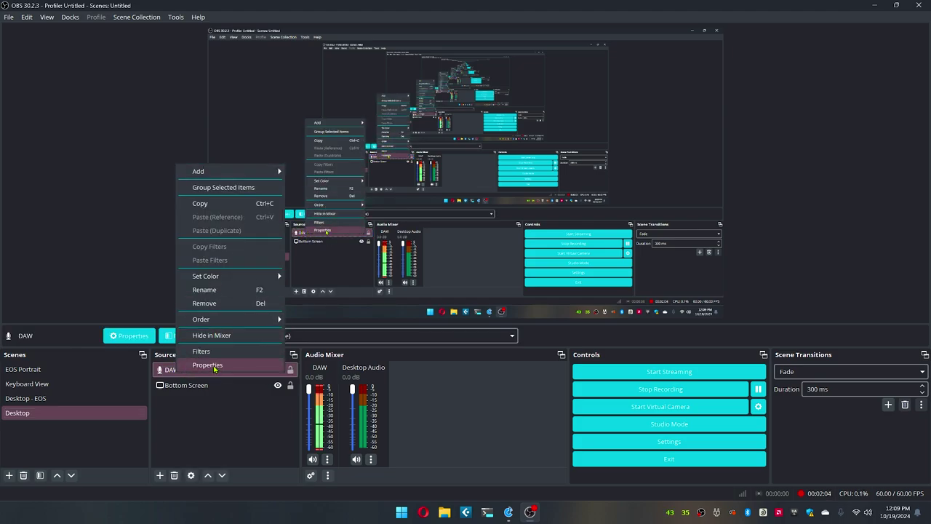
pyautogui.click(239, 366)
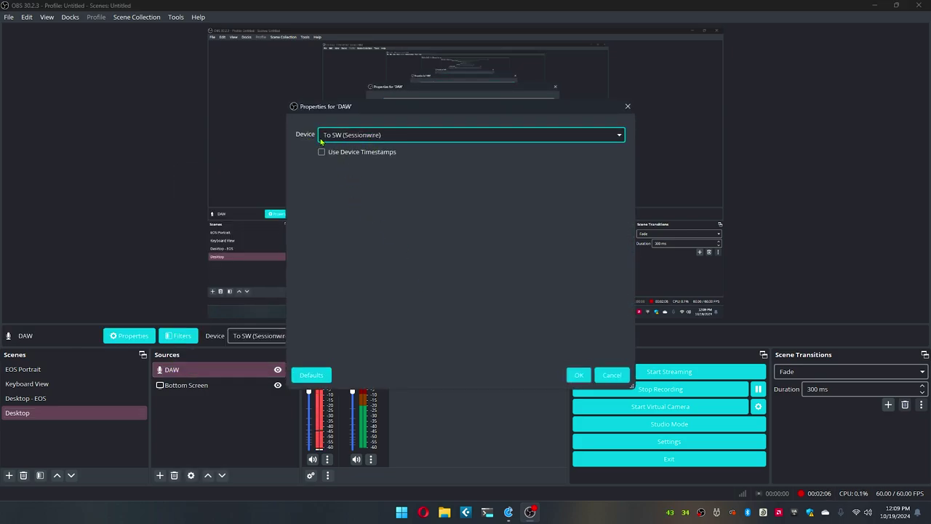
# Close the DAW properties unchanged and open Cantabile's Sessionwire Send 1 plugin editor
pyautogui.click(628, 107)
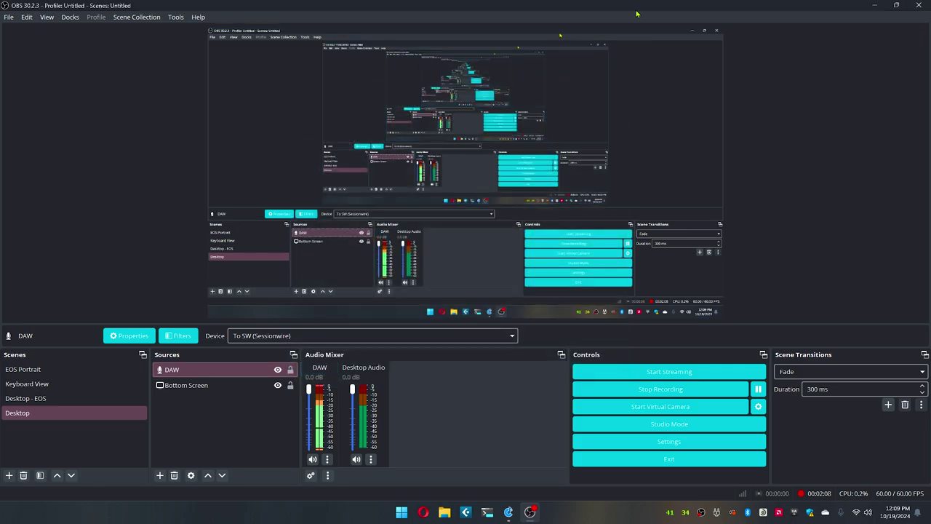
pyautogui.hotkey('alt', 'Tab')
pyautogui.doubleClick(653, 219)
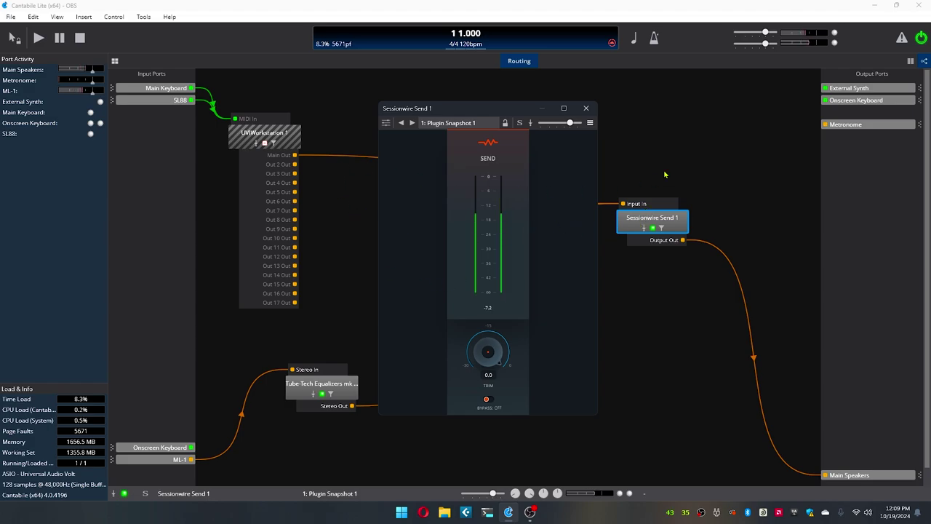
# Search 'sw' in Insert Plugin, cancel without adding Sessionwire Send, and close the Sessionwire Send 1 editor
pyautogui.rightClick(635, 162)
pyautogui.click(655, 190)
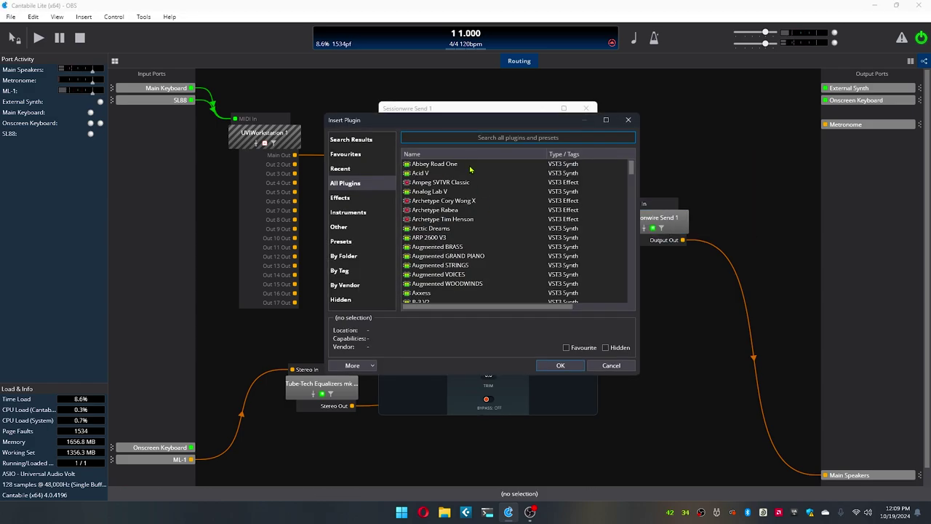
pyautogui.write('sw')
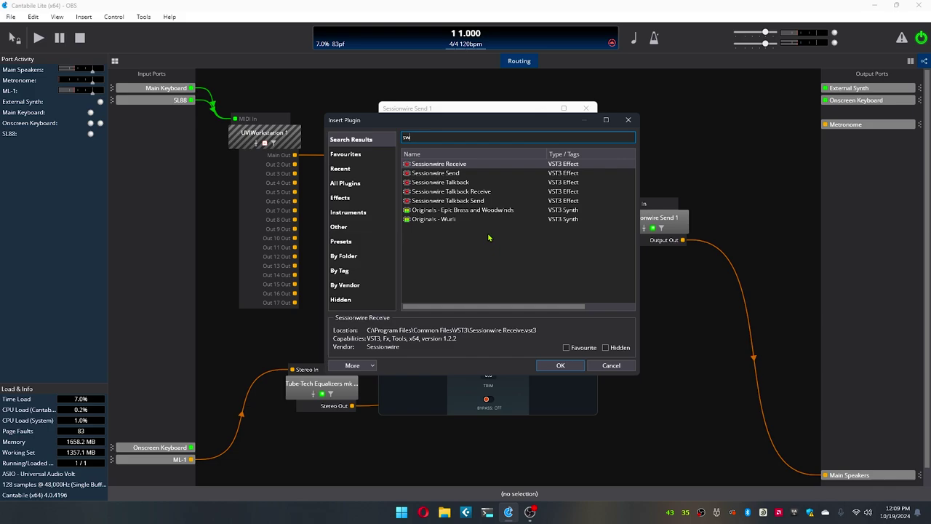
pyautogui.moveTo(504, 121); pyautogui.dragTo(264, 118)
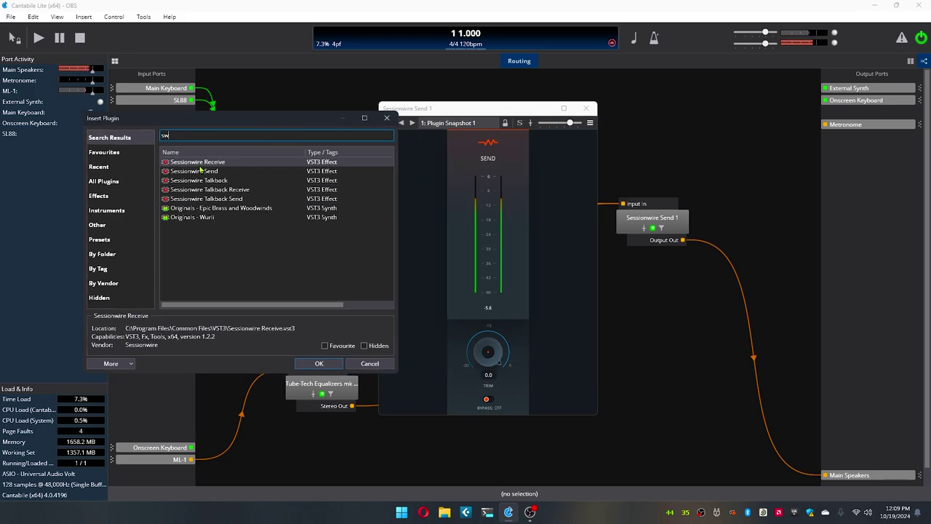
pyautogui.click(210, 171)
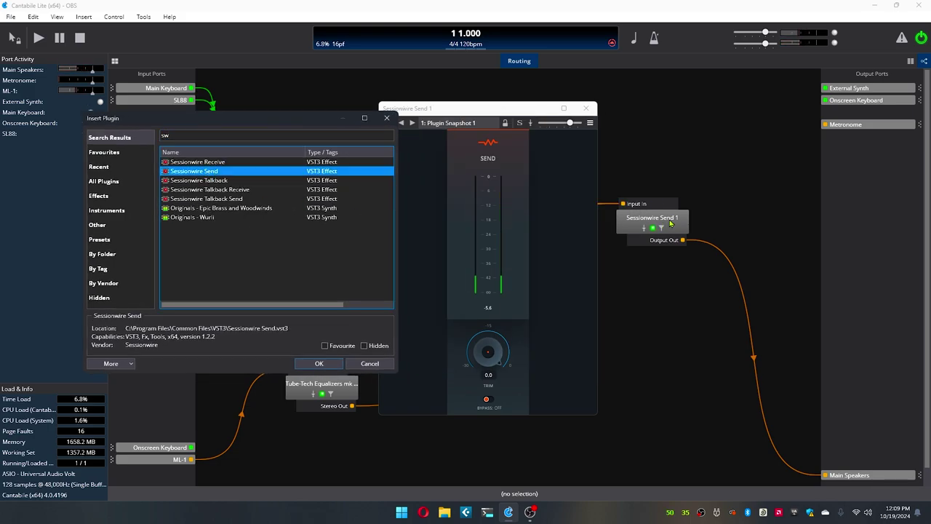
pyautogui.click(370, 363)
pyautogui.click(586, 108)
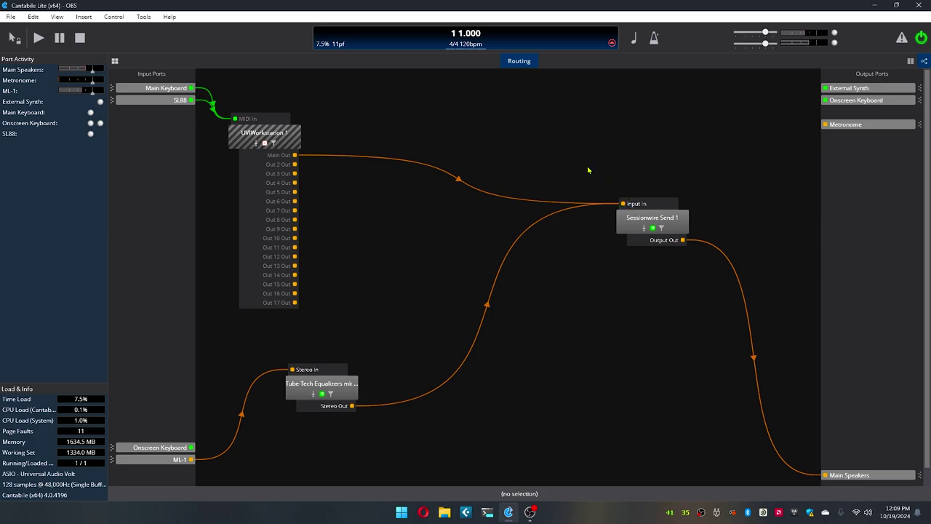
# Shift the UVIWorkstation 1 node slightly higher on the routing canvas, ending a bit left
pyautogui.click(448, 137)
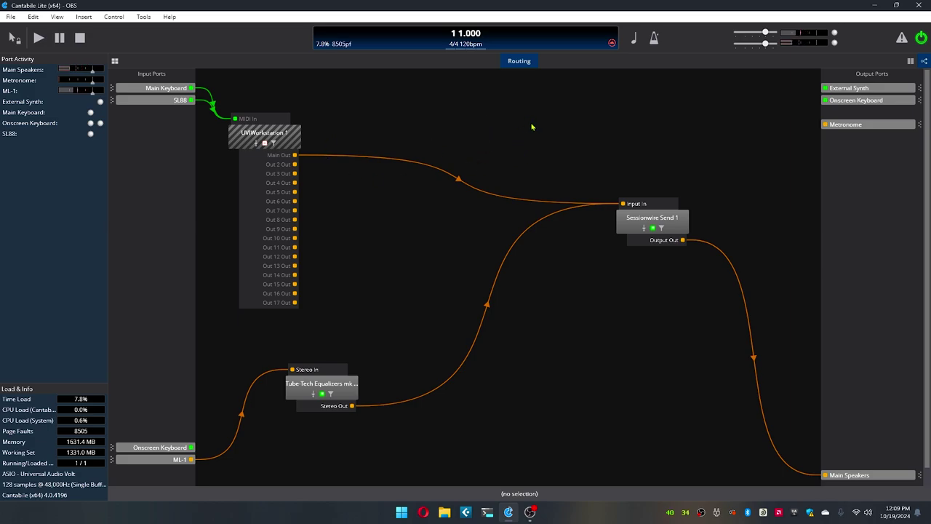
pyautogui.moveTo(289, 133); pyautogui.dragTo(315, 125)
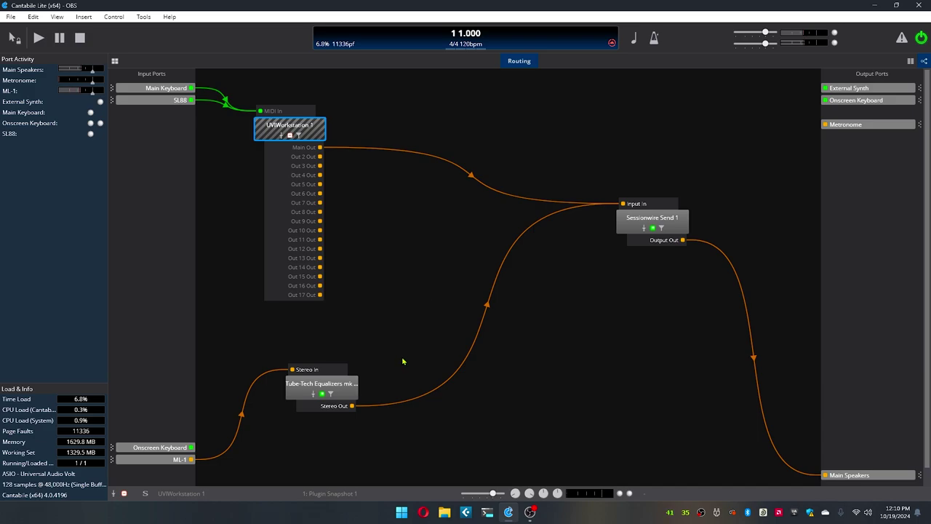
pyautogui.moveTo(311, 129); pyautogui.dragTo(282, 123)
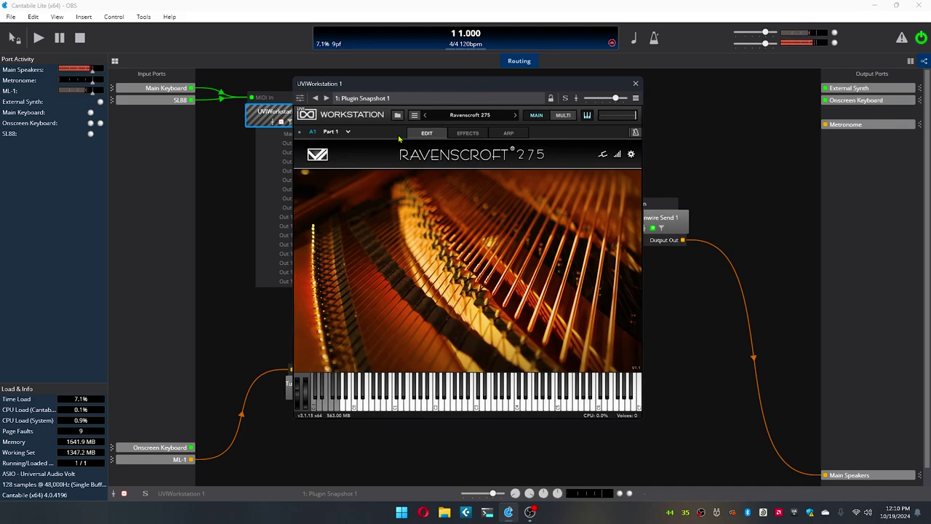
# Move the Ravenscroft 275 piano editor aside, then close it
pyautogui.moveTo(376, 86); pyautogui.dragTo(452, 93)
pyautogui.click(281, 122)
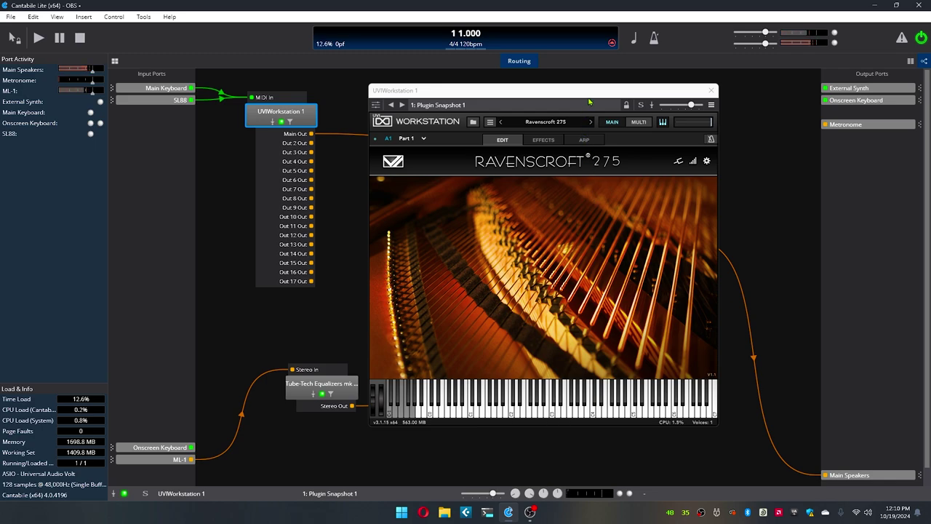
pyautogui.moveTo(597, 95); pyautogui.dragTo(498, 95)
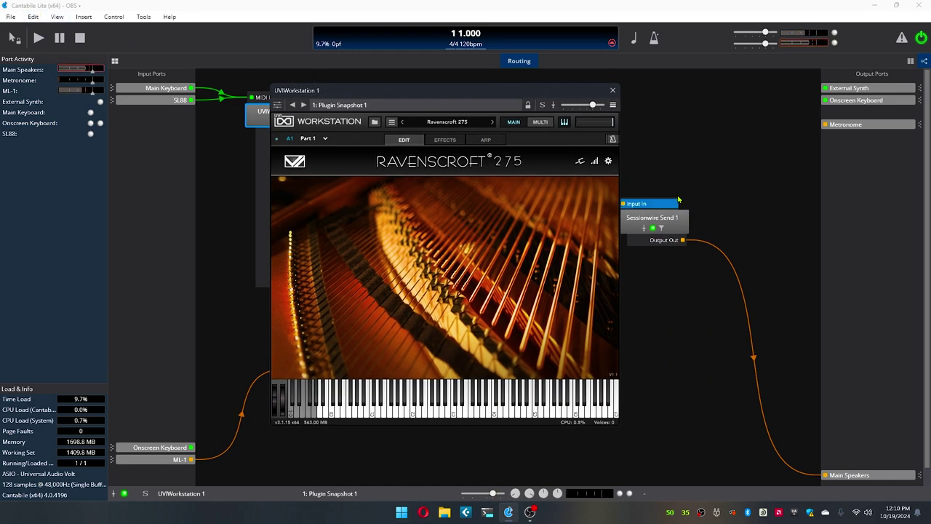
pyautogui.click(613, 90)
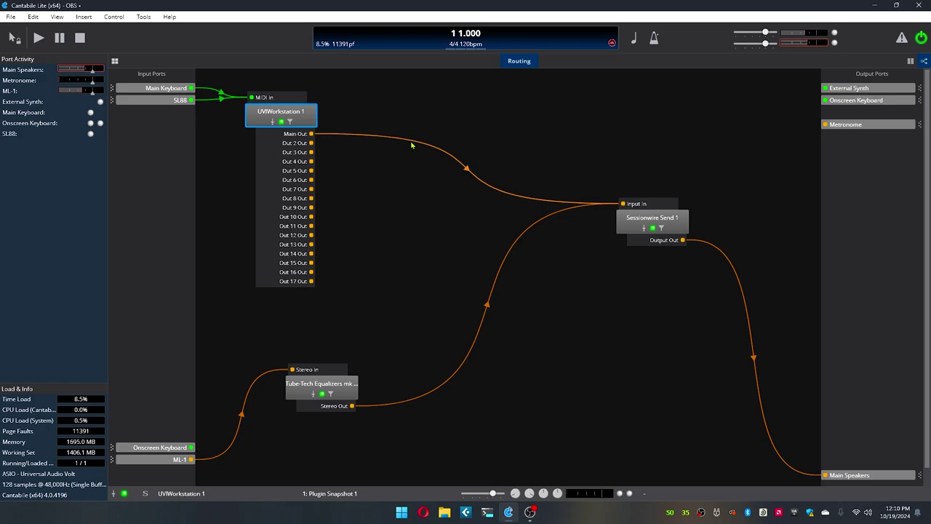
# Drag the Sessionwire Send 1 node slightly up and right, keeping its connections
pyautogui.moveTo(419, 133)
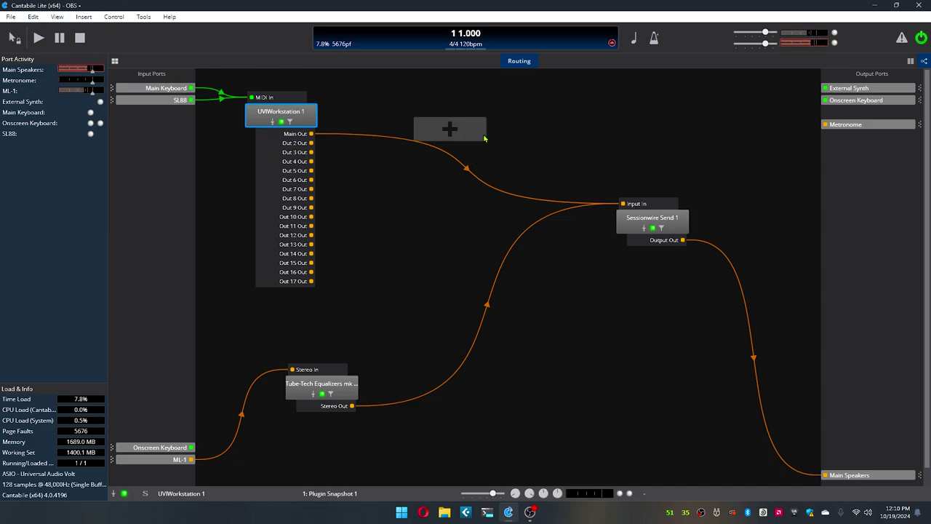
pyautogui.moveTo(680, 229); pyautogui.dragTo(695, 209)
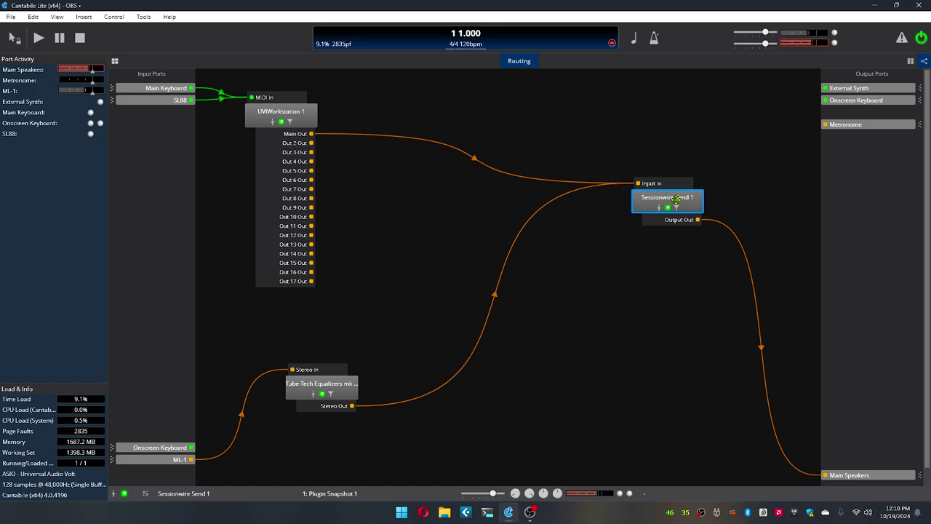